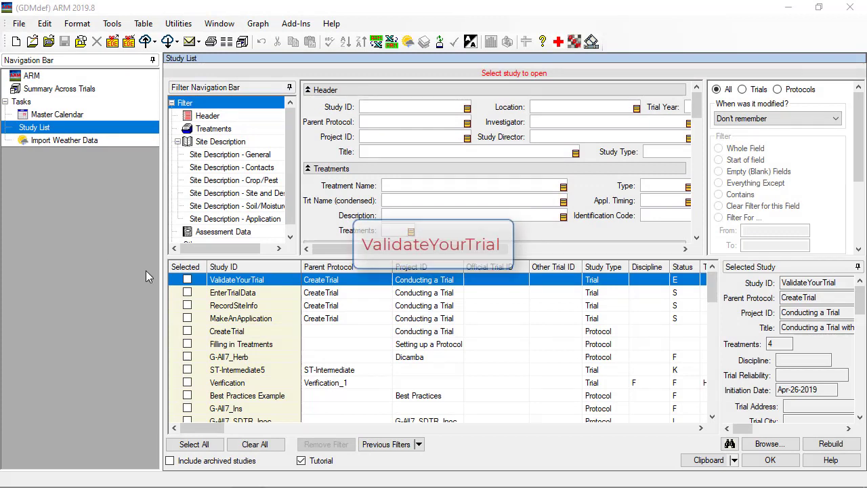
Open the ValidateYourTrial study from the study list and run Validate Trial on it
click(287, 281)
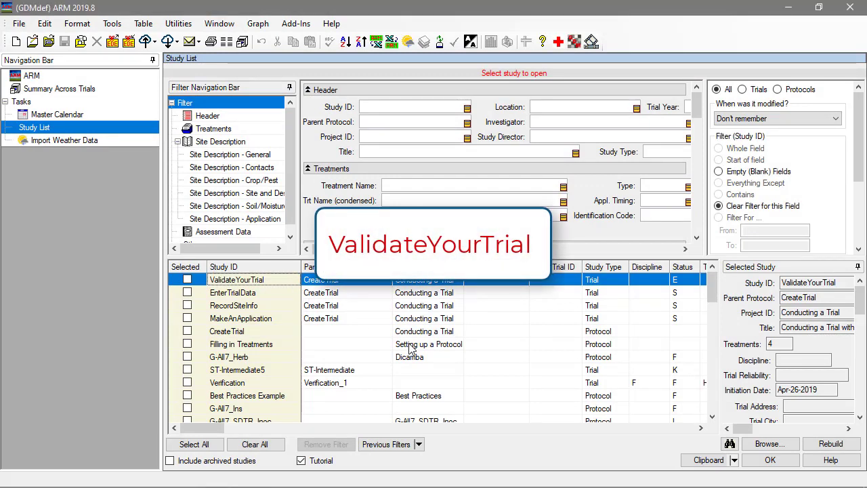
click(768, 461)
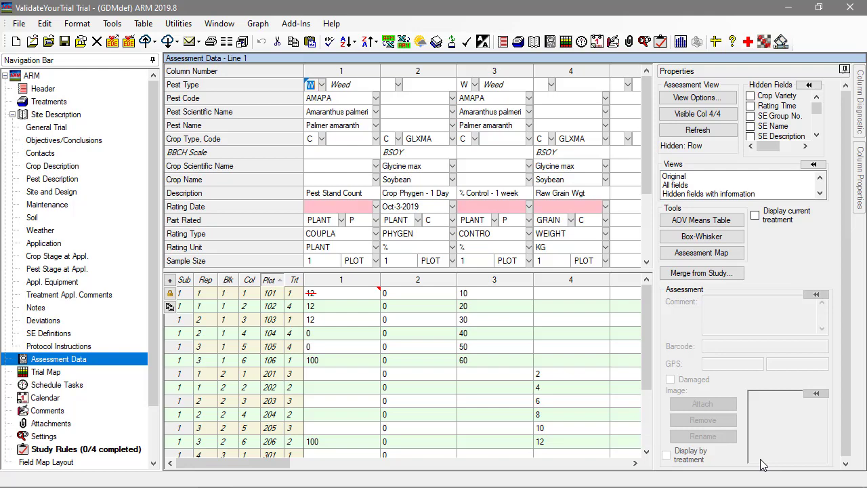
click(113, 24)
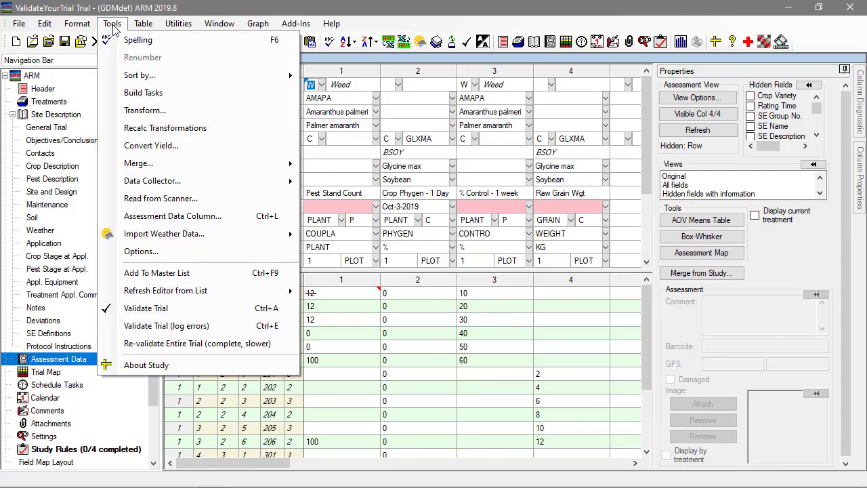
click(183, 309)
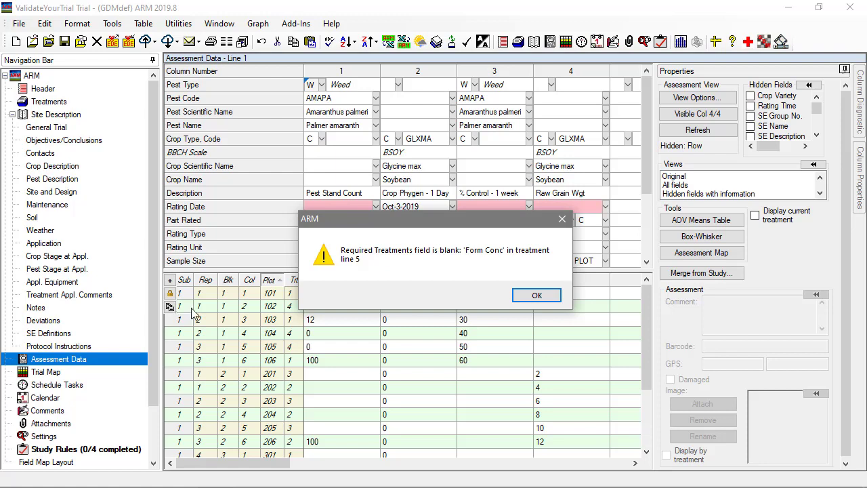
Go to the blank required treatment field and set Form Conc to 100 for NIS in treatment line 5
click(527, 298)
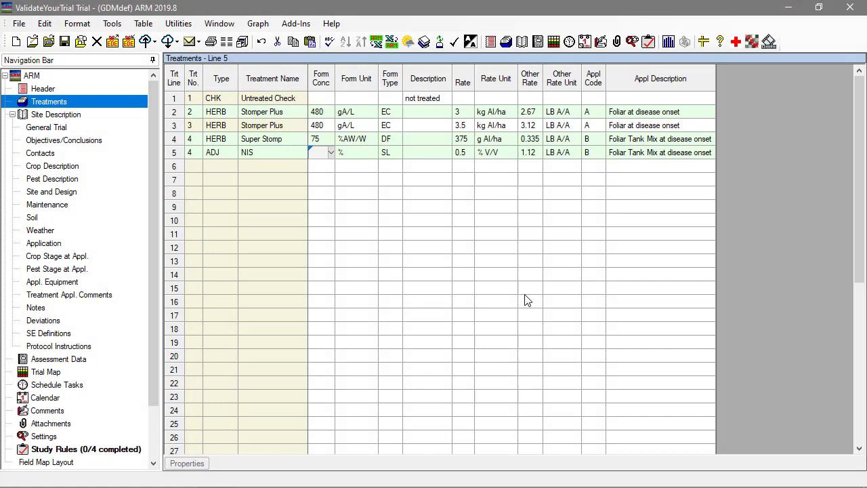
text(100)
key(Tab)
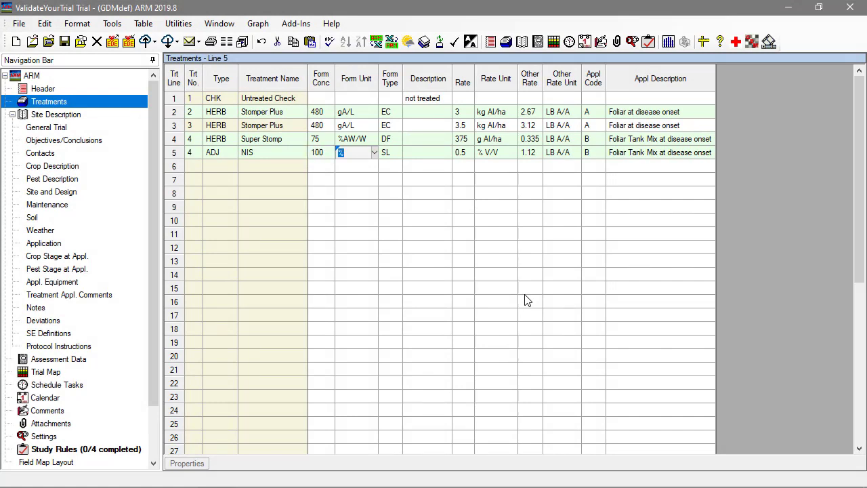
Validate the trial with errors logged, review the validation messages, and open the Study Rules for comparison
click(115, 27)
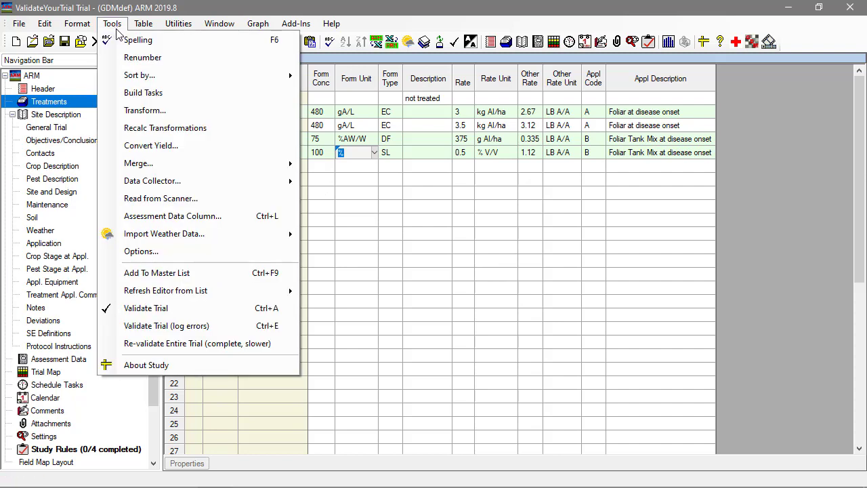
click(231, 328)
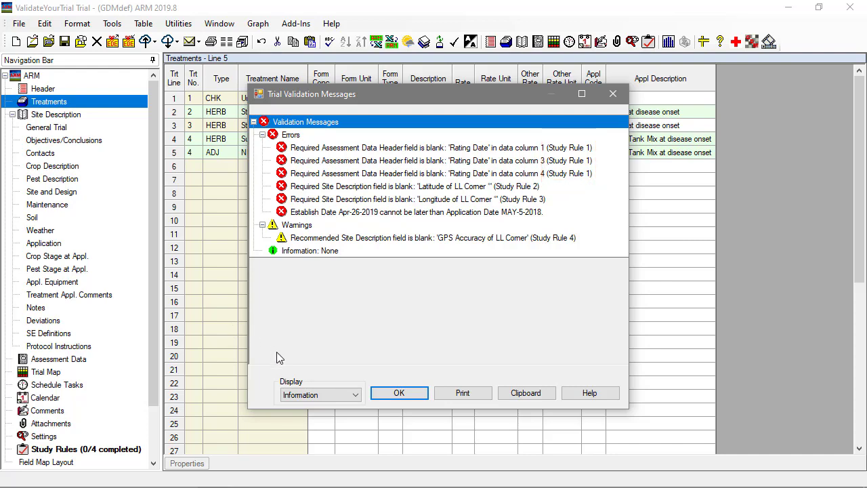
click(383, 398)
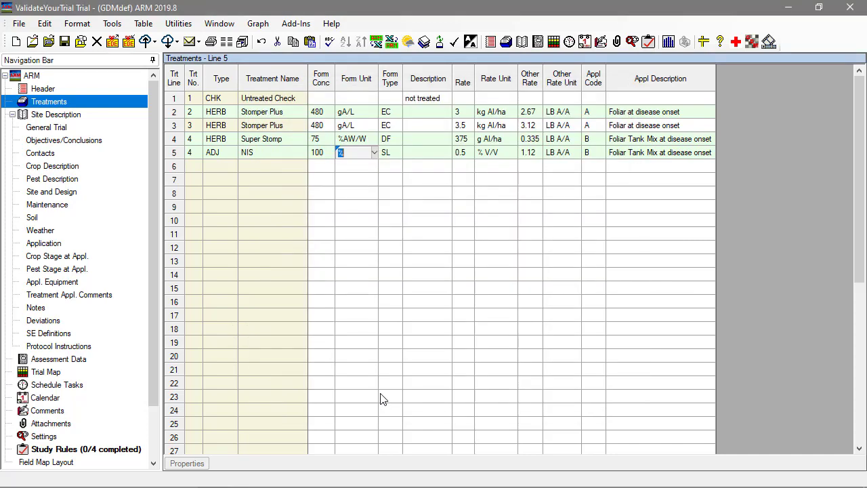
click(129, 458)
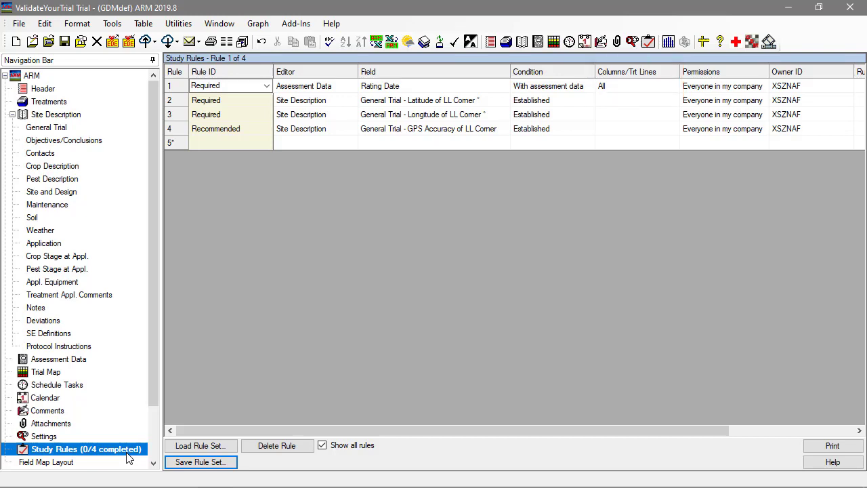
Set the Rating Date of assessment data columns 1, 3 and 4 to Oct-3-2019
click(109, 365)
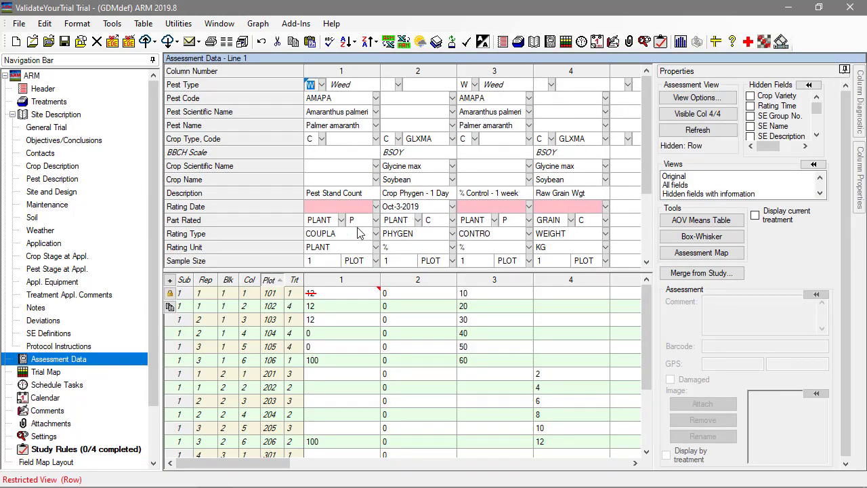
click(377, 206)
click(326, 252)
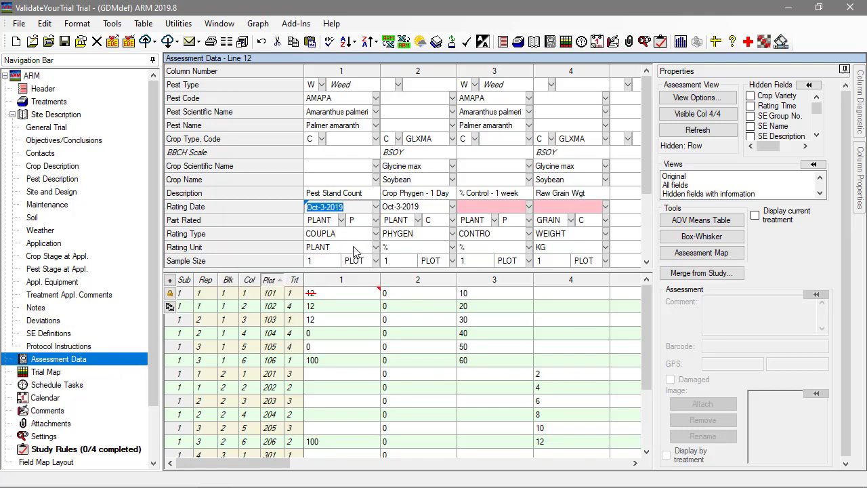
click(531, 208)
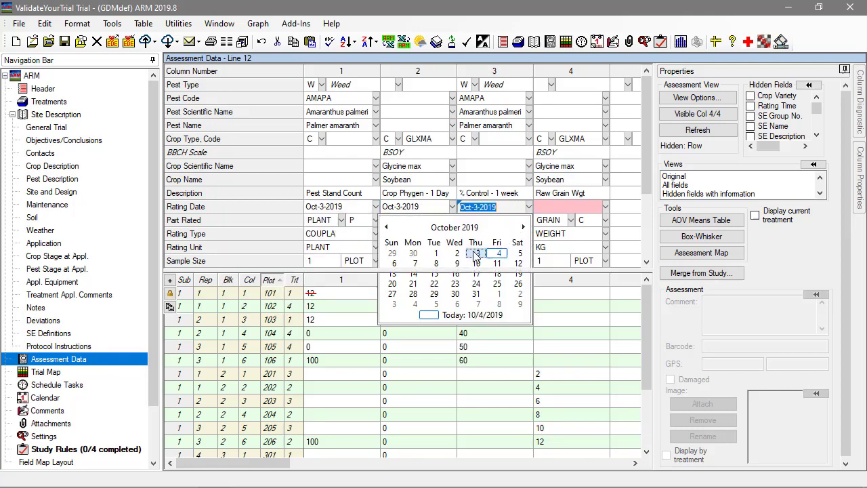
click(482, 250)
click(606, 207)
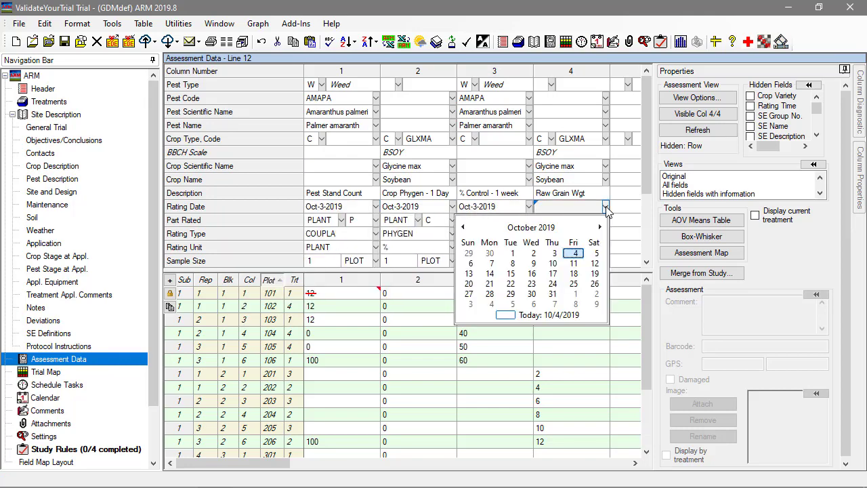
click(553, 255)
key(Return)
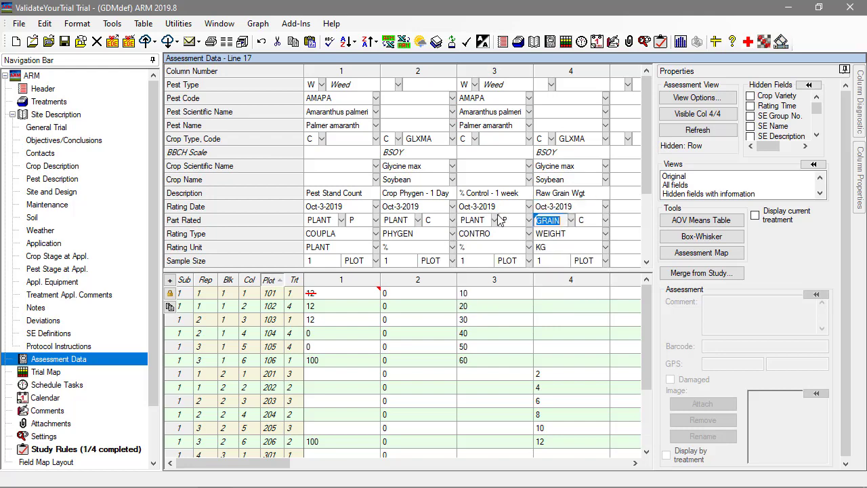
Validate the trial again with errors logged and review the messages after the rating date entries
click(112, 23)
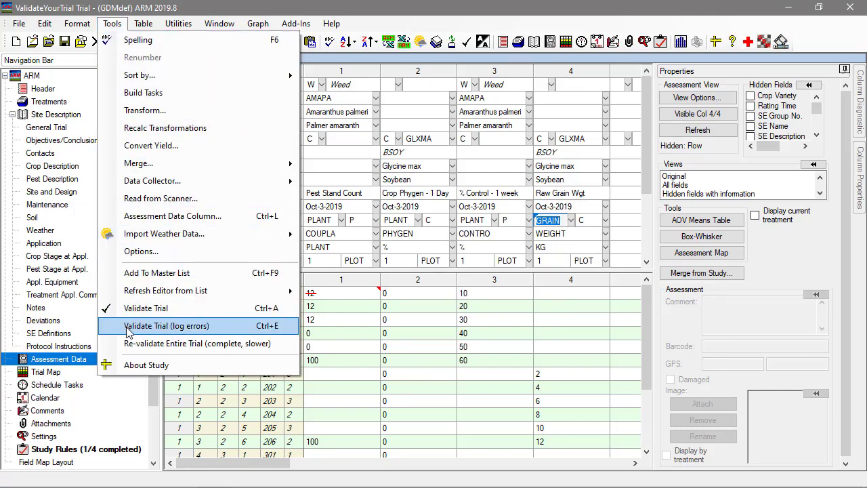
click(226, 329)
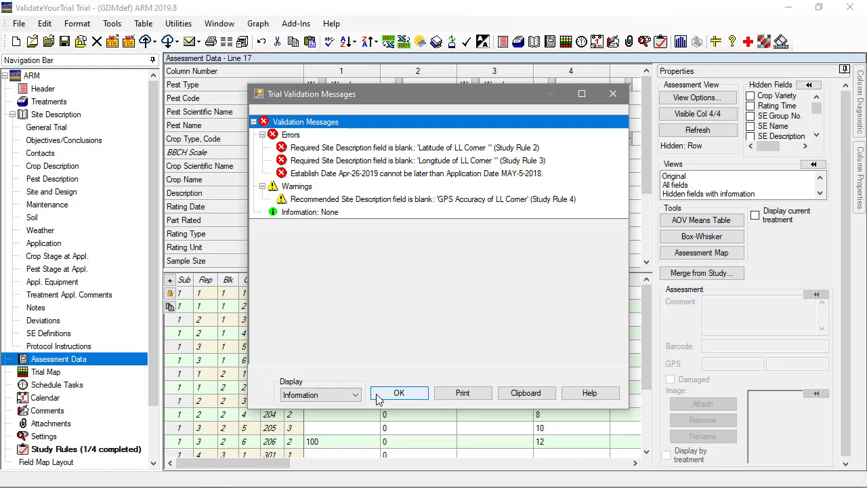
click(399, 393)
Run Validate Trial to go to the blank Site Description field and set Latitude of LL Corner to 44.3078 N
key(ctrl+a)
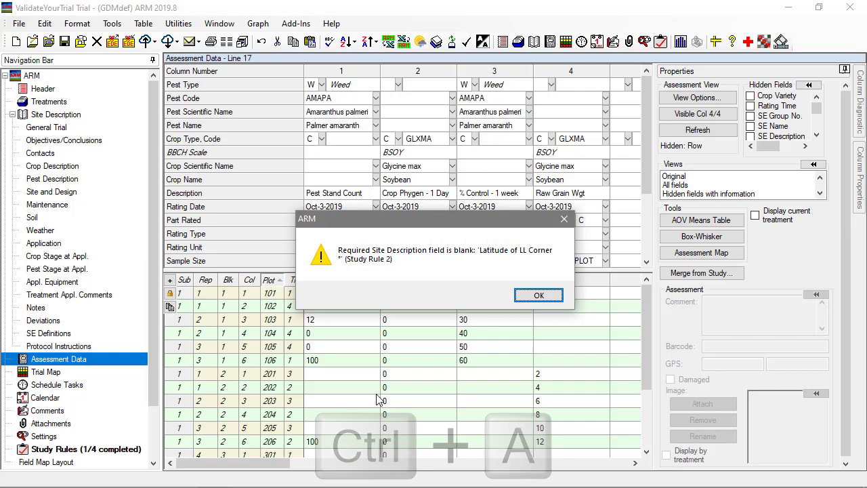
click(521, 298)
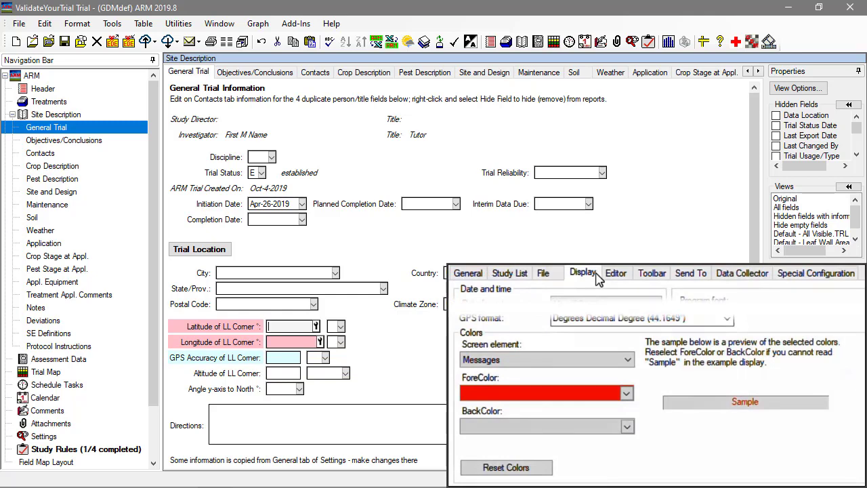
text(44.3078)
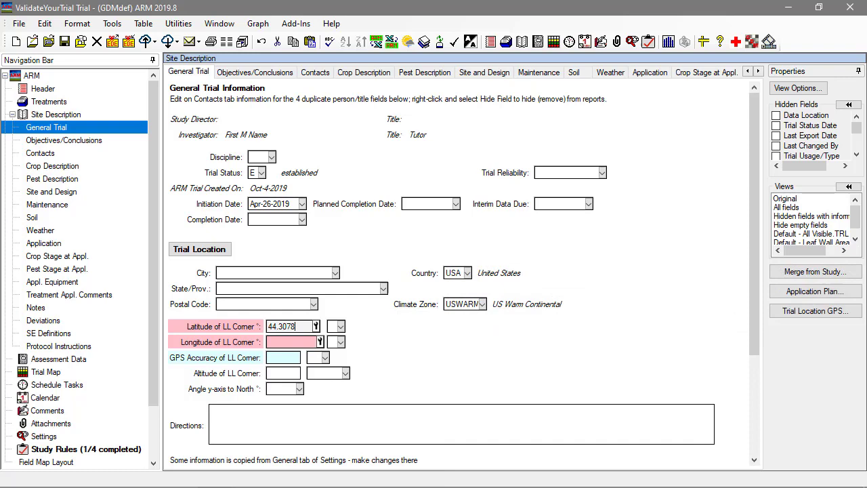
click(341, 327)
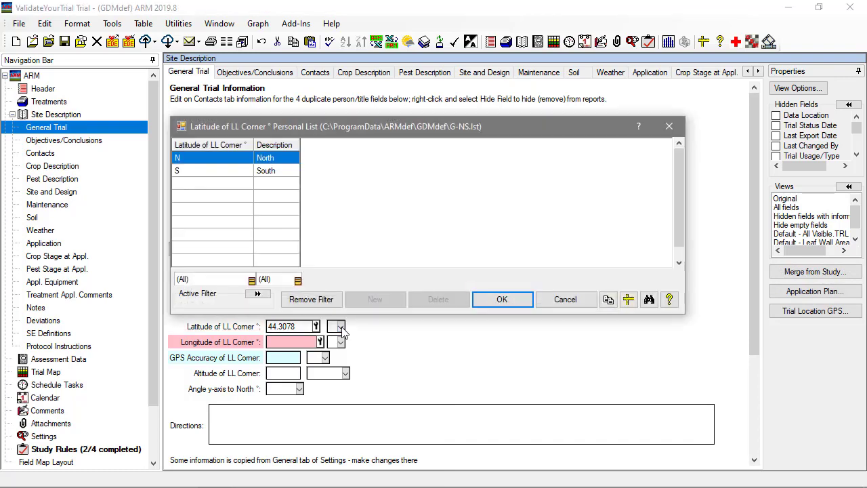
click(501, 300)
Set Longitude of LL Corner in the General Trial information to 96.7971 W
text(9)
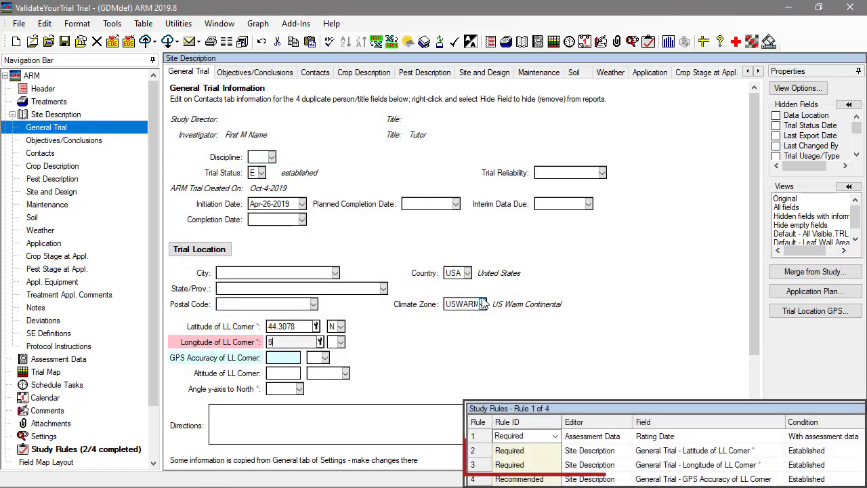
text(6.7971)
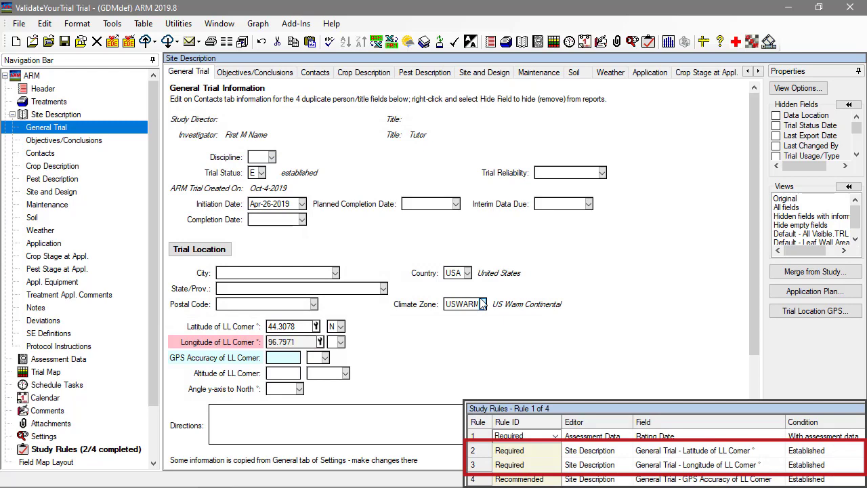
click(341, 342)
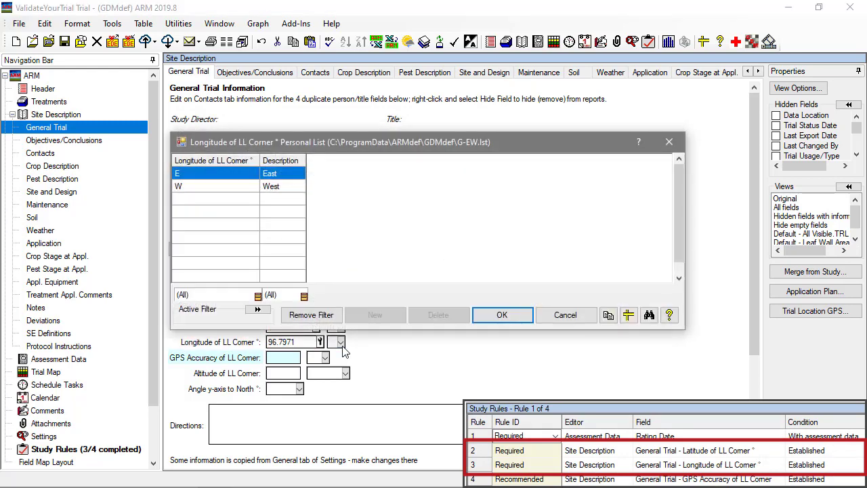
click(217, 186)
click(502, 315)
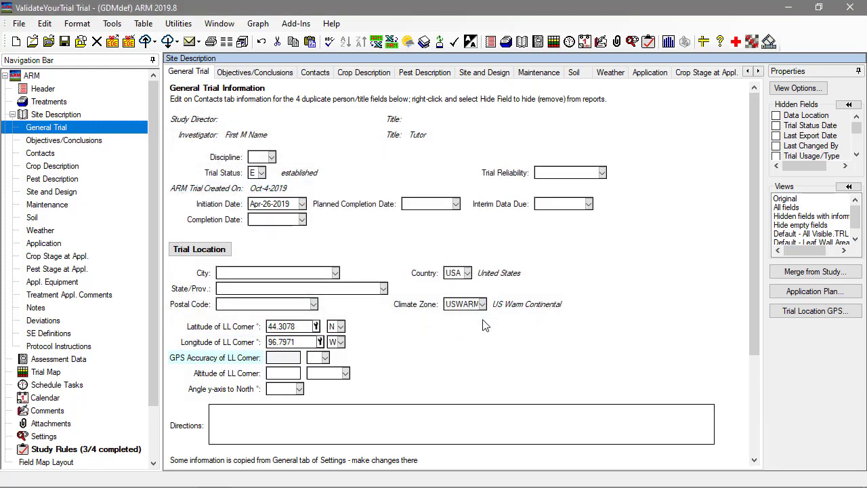
key(Tab)
Validate the trial with errors logged and review the messages after the coordinate entries
click(122, 25)
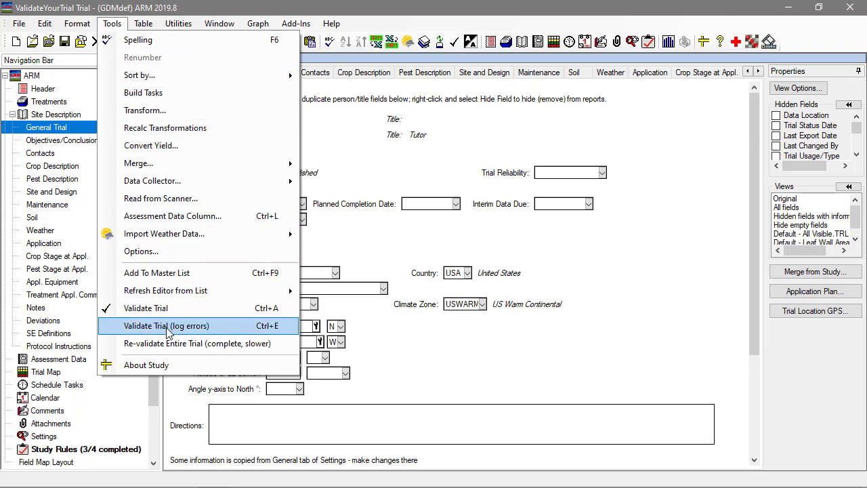
click(168, 329)
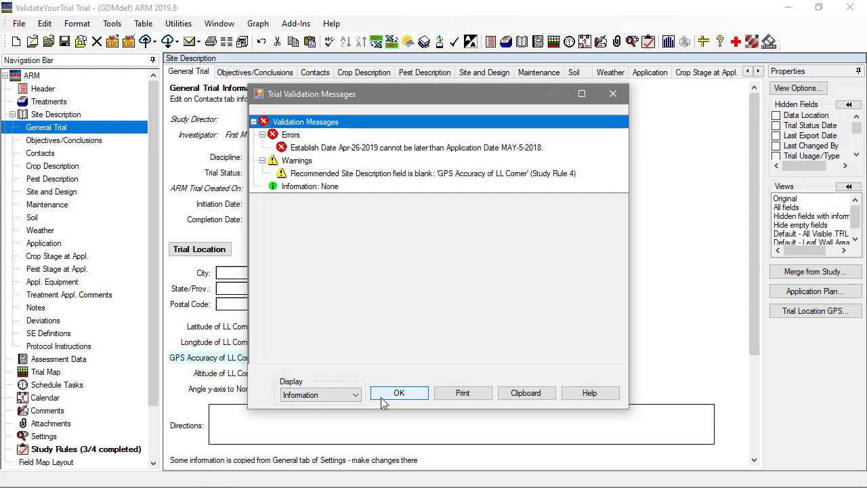
click(399, 394)
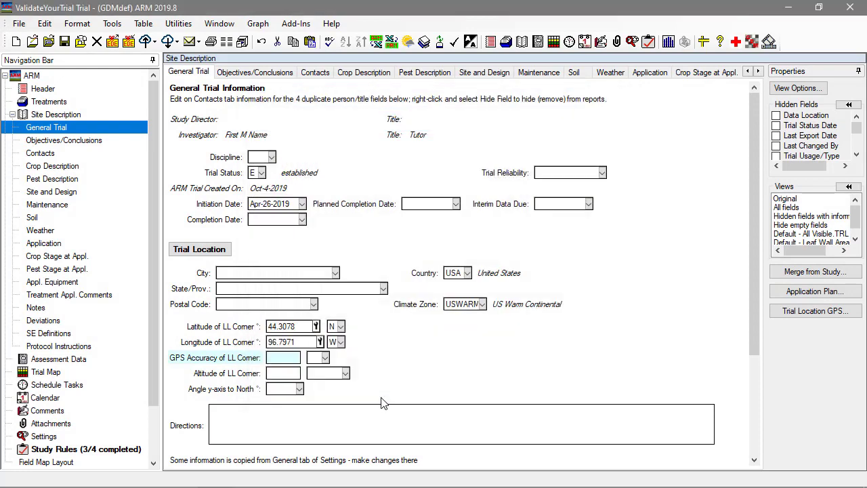
Correct the Application Date of application A in the Site Description to May-5-2019
click(74, 245)
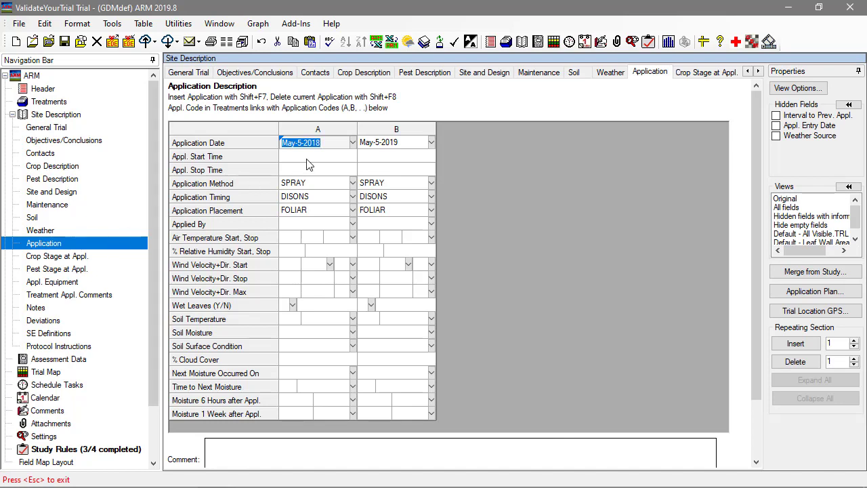
click(328, 144)
key(BackSpace)
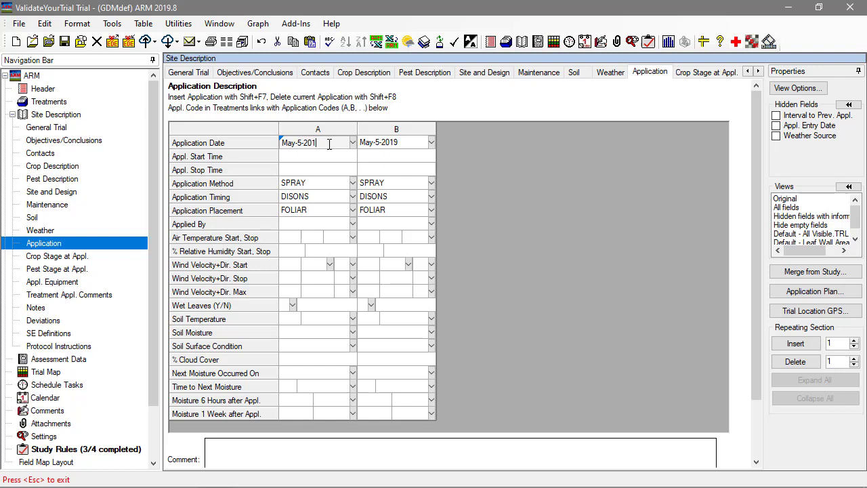
text(9)
key(Return)
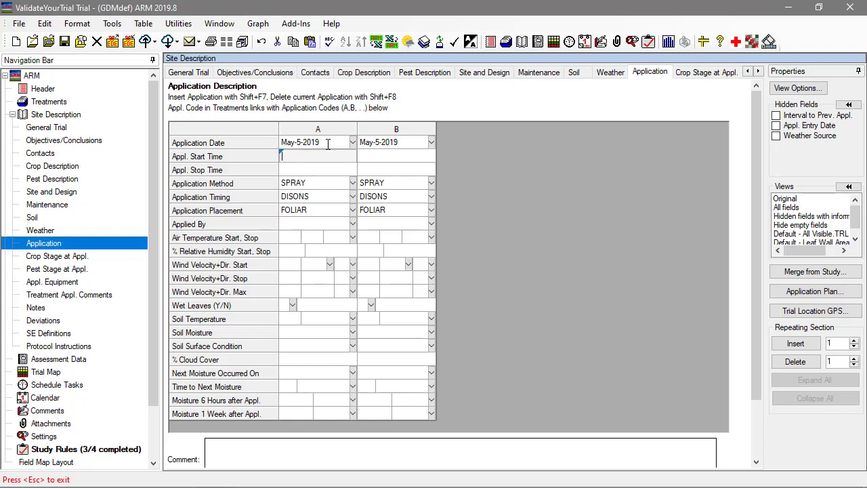
Run Validate Trial after the application date correction, review the messages and close them
click(112, 23)
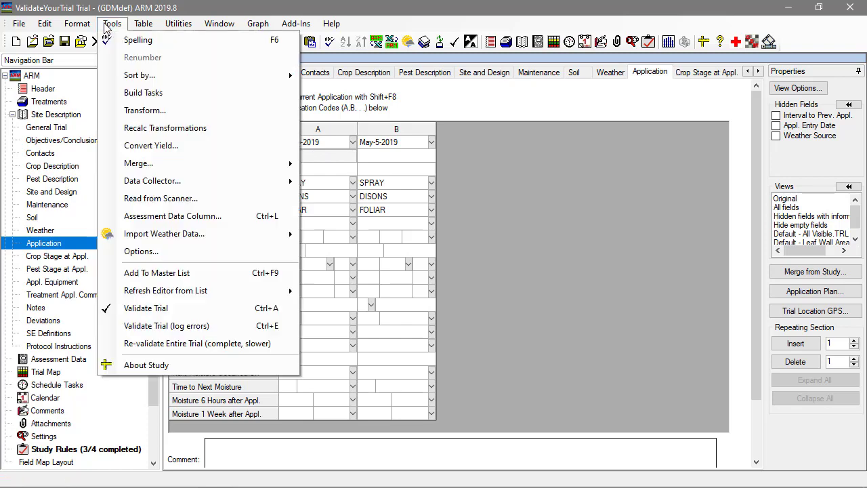
click(186, 309)
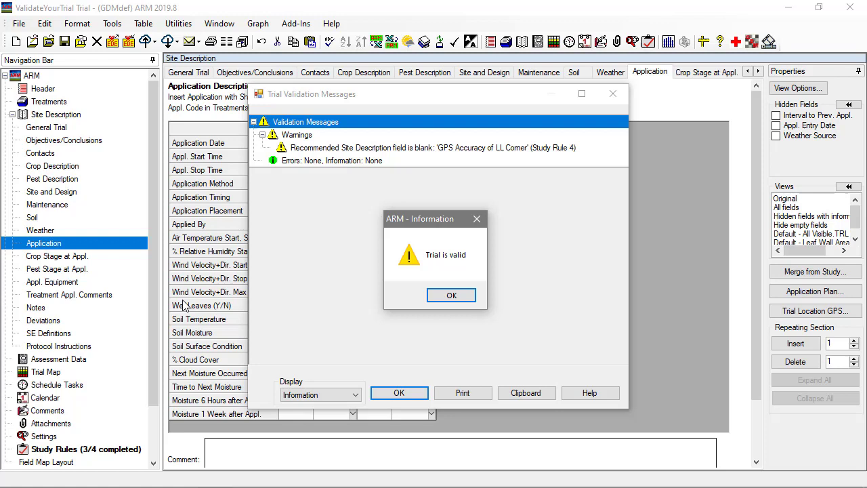
click(448, 296)
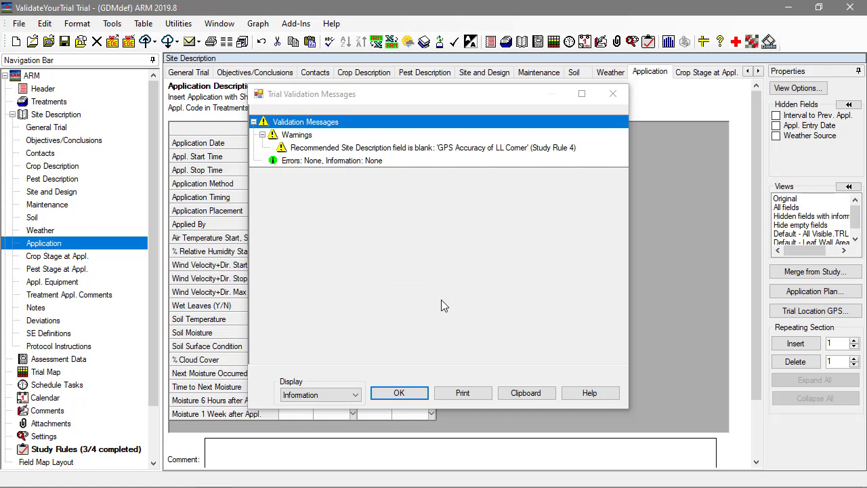
click(411, 395)
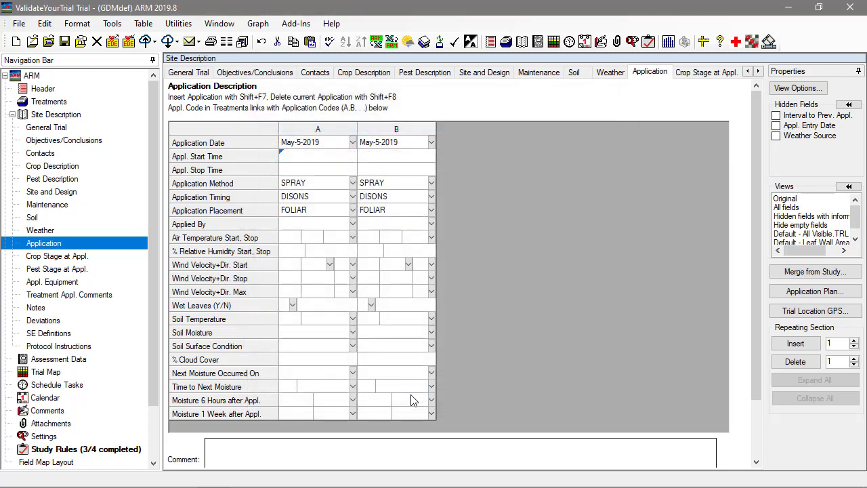
Set GPS Accuracy of LL Corner in the General Trial information to 5 m and run Validate Trial again
click(81, 128)
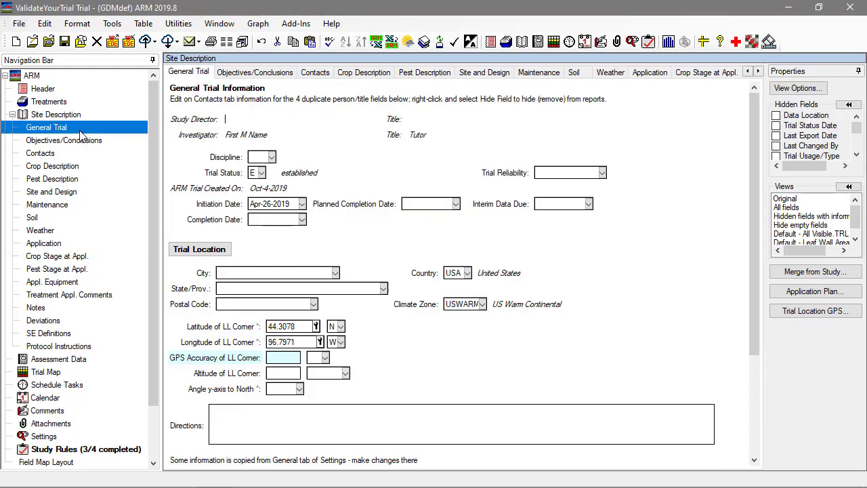
click(286, 358)
text(5)
key(Tab)
key(F4)
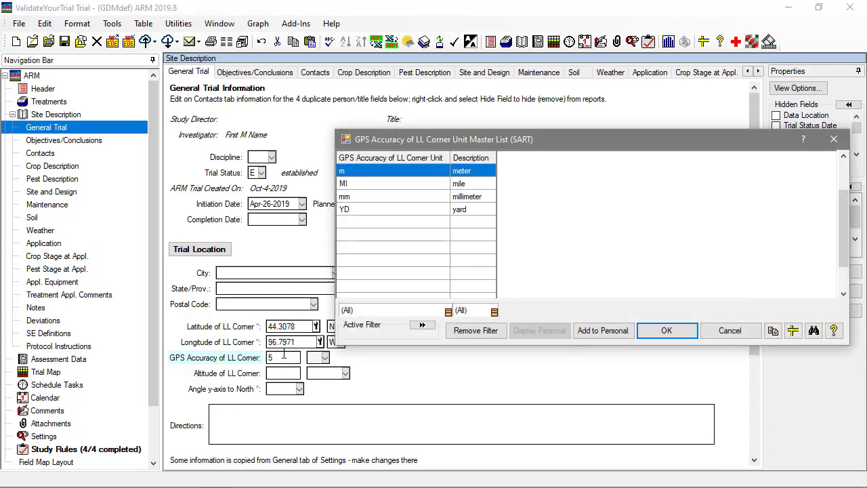
click(648, 332)
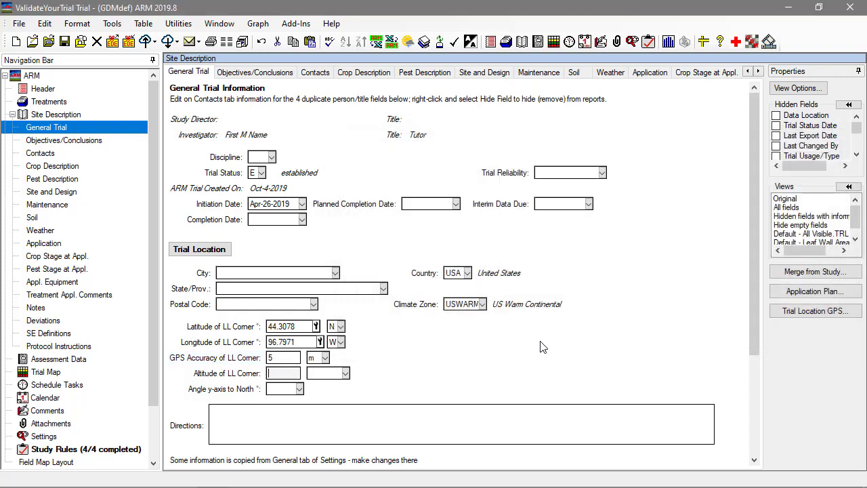
click(112, 24)
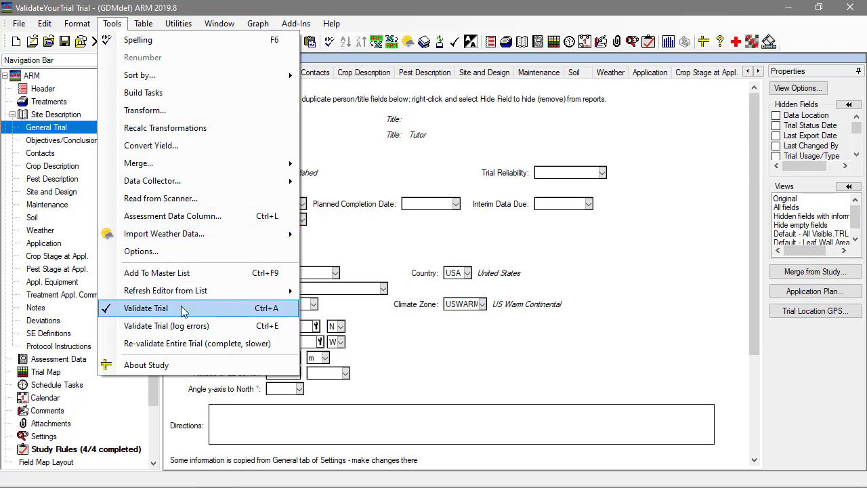
click(146, 309)
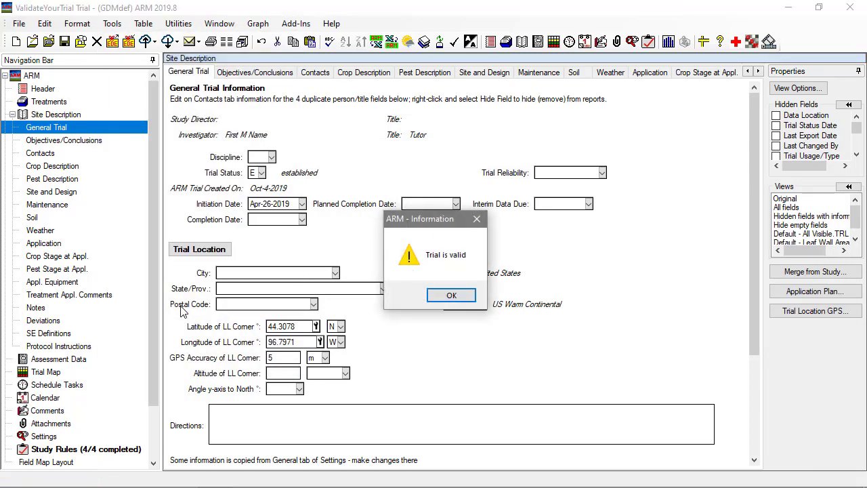